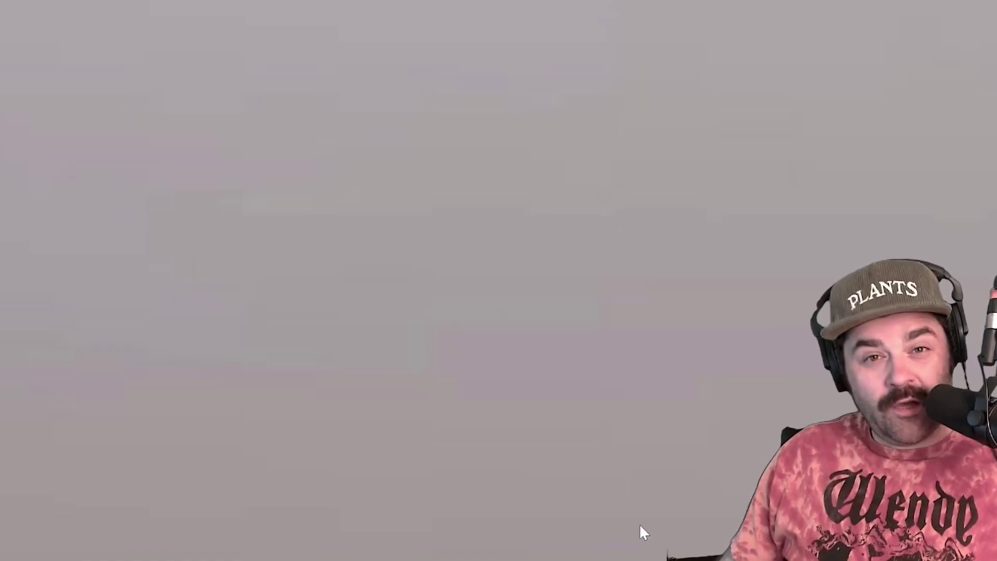
- Add the Madrona Labs Kaivo_x64 instrument to the Inst 1 track in Bitwig Studio
{"action": "mouse_move", "coordinate": [640, 560]}
{"action": "left_click", "coordinate": [606, 557]}
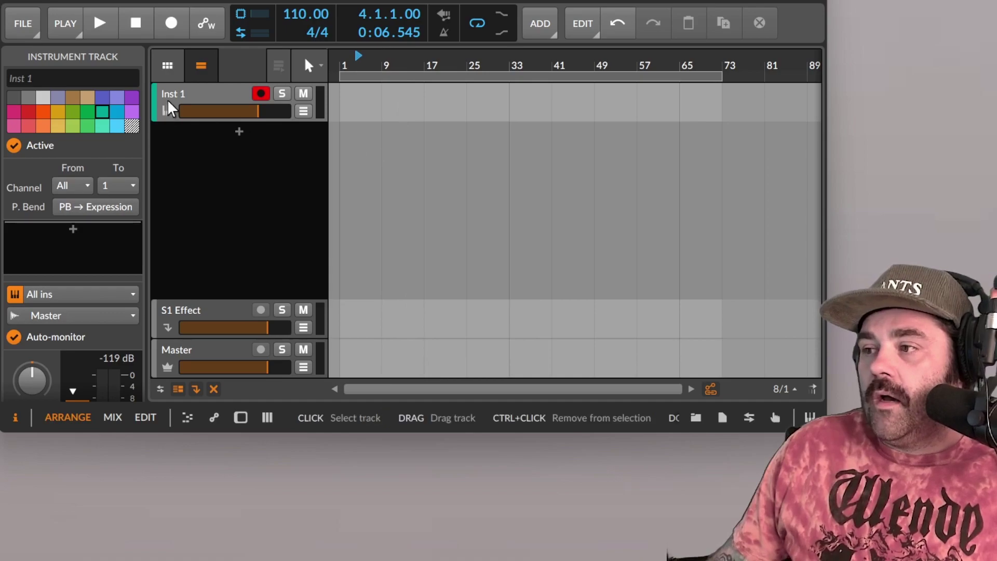
{"action": "left_click", "coordinate": [214, 99]}
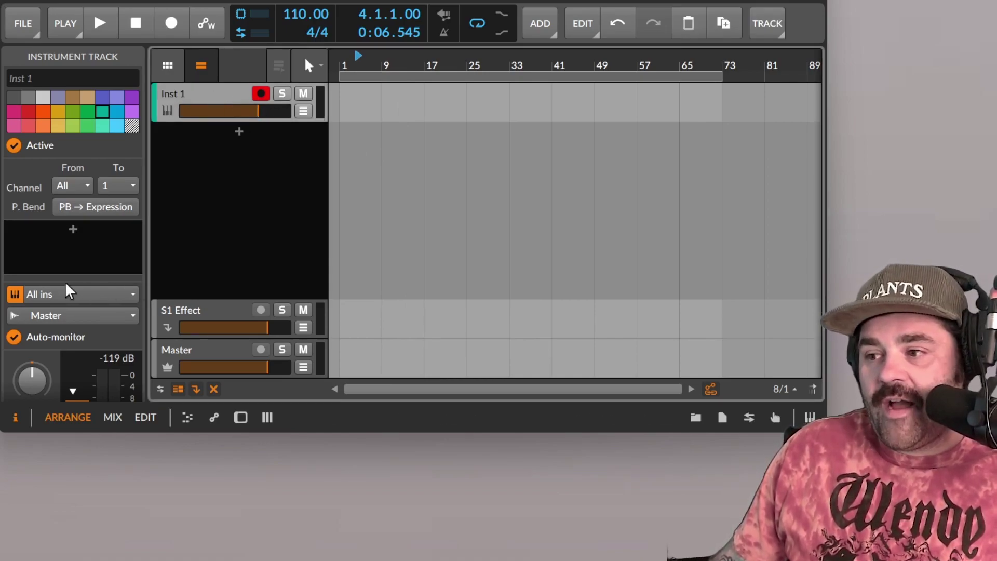
{"action": "left_click", "coordinate": [73, 231]}
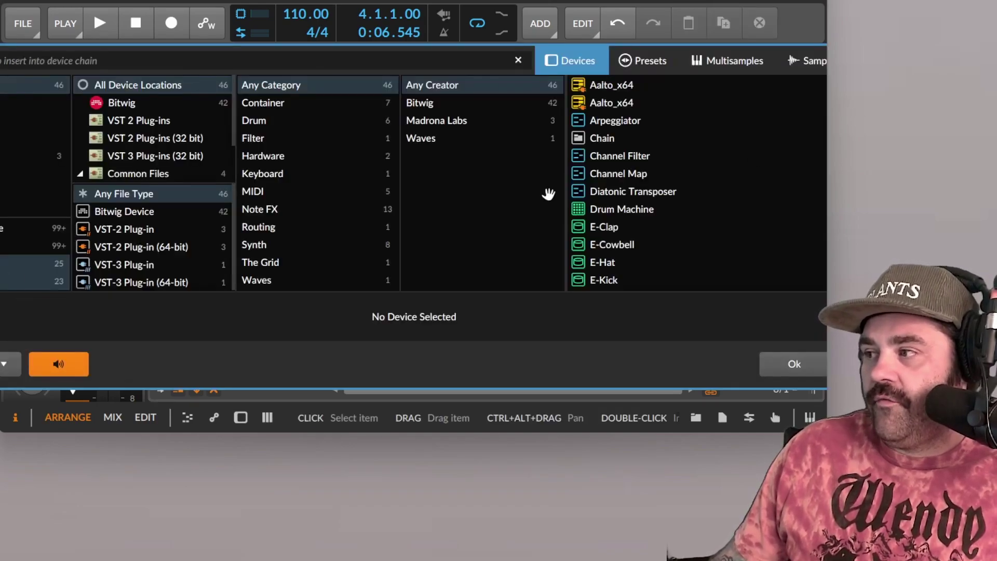
{"action": "left_click", "coordinate": [453, 121]}
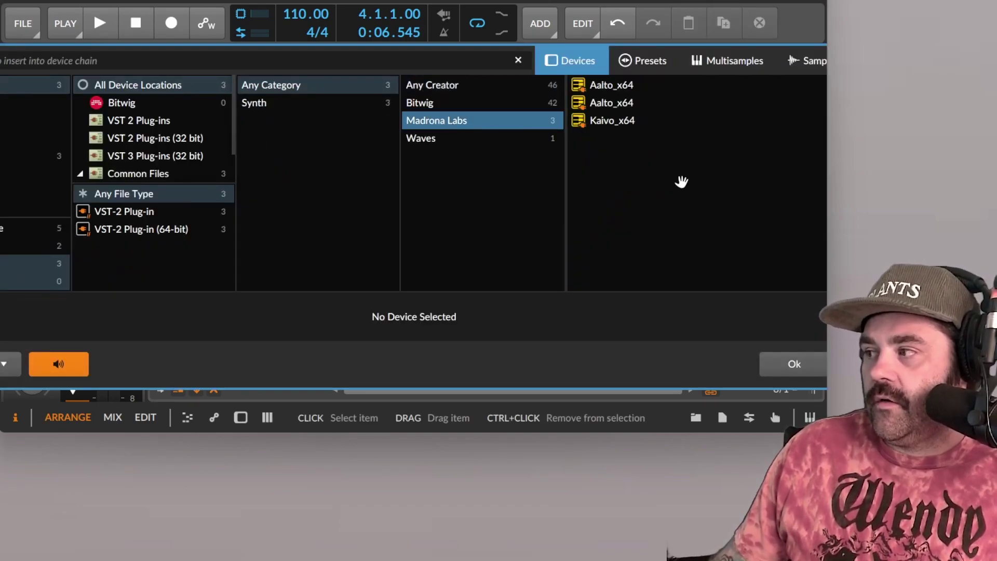
{"action": "left_click", "coordinate": [625, 121]}
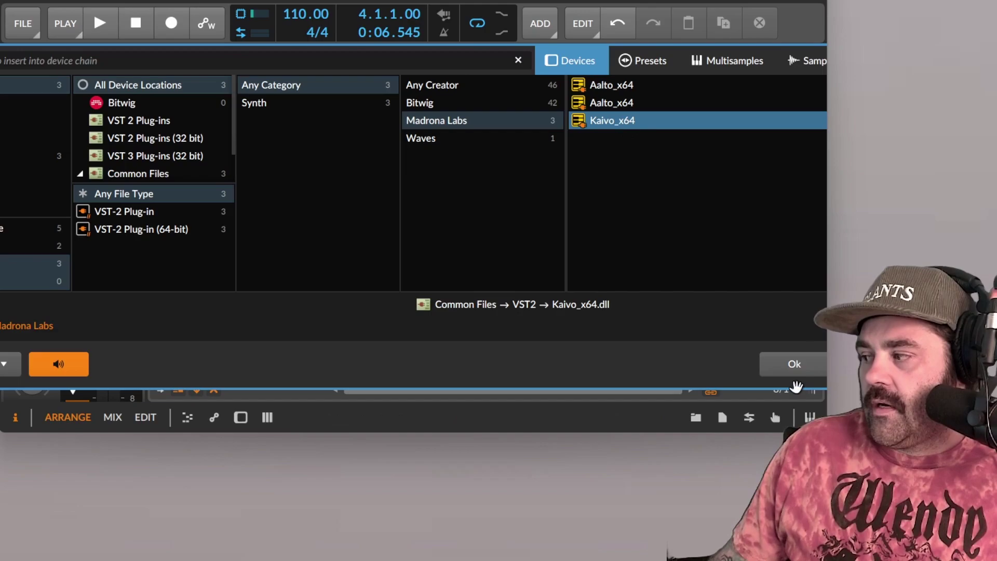
{"action": "left_click", "coordinate": [795, 366]}
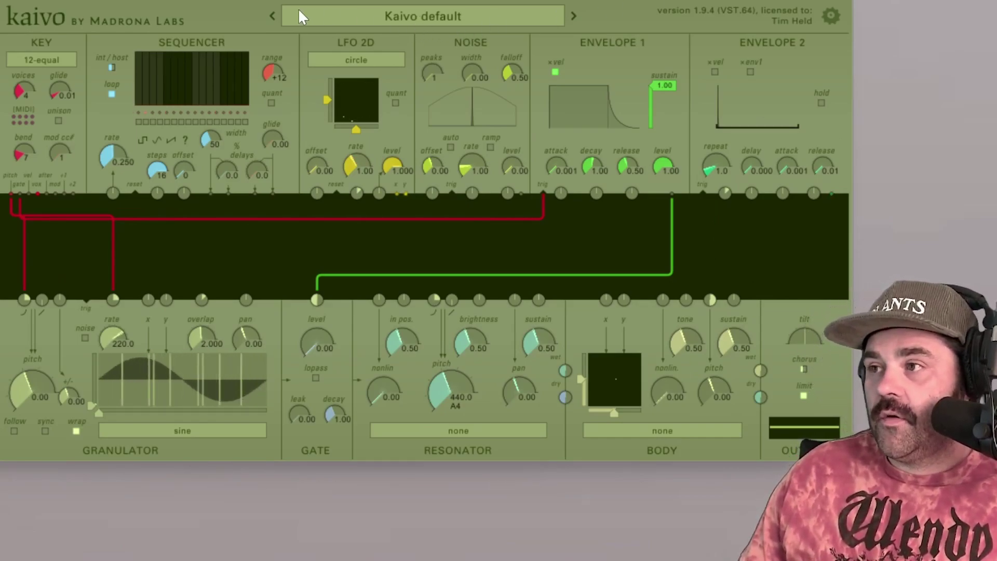
- Drop down Kaivo's preset menu from the 'Kaivo default' name bar
{"action": "left_click", "coordinate": [428, 11]}
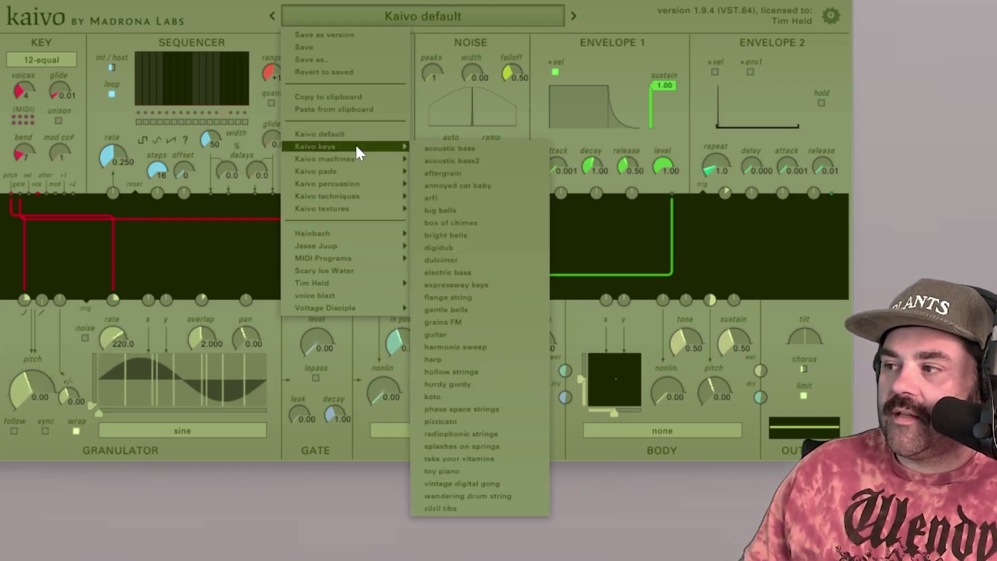
{"action": "mouse_move", "coordinate": [333, 149]}
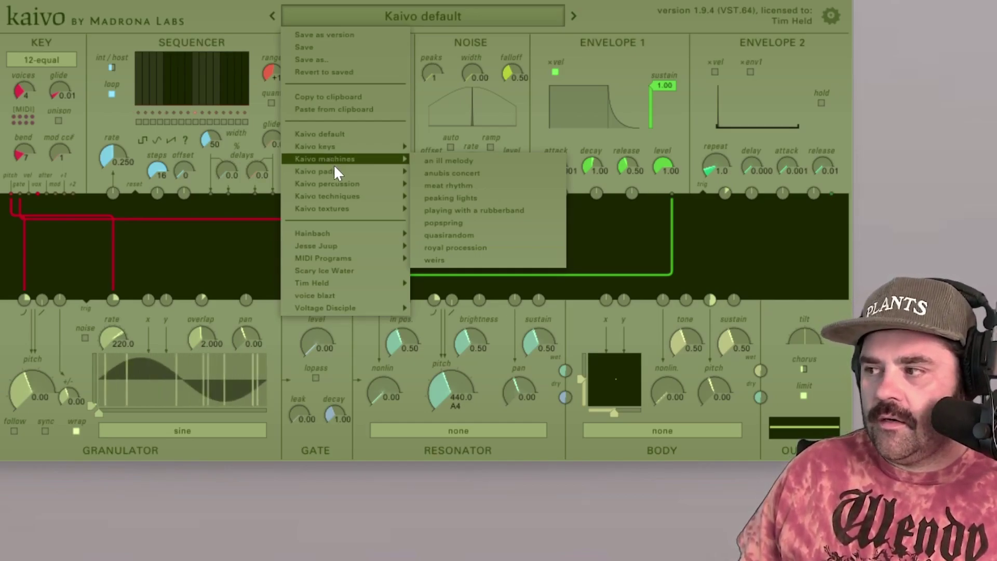
{"action": "mouse_move", "coordinate": [336, 174]}
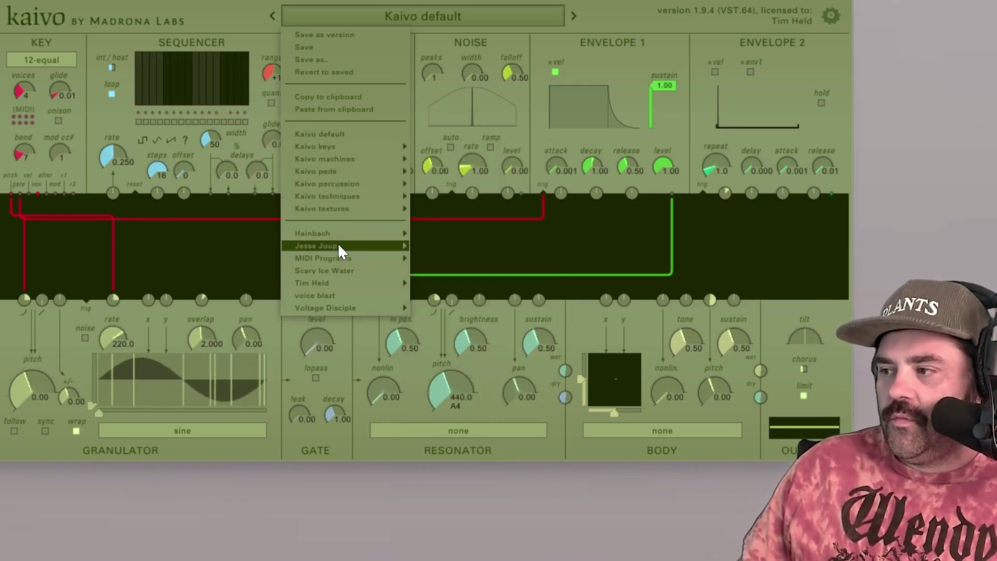
{"action": "mouse_move", "coordinate": [341, 234]}
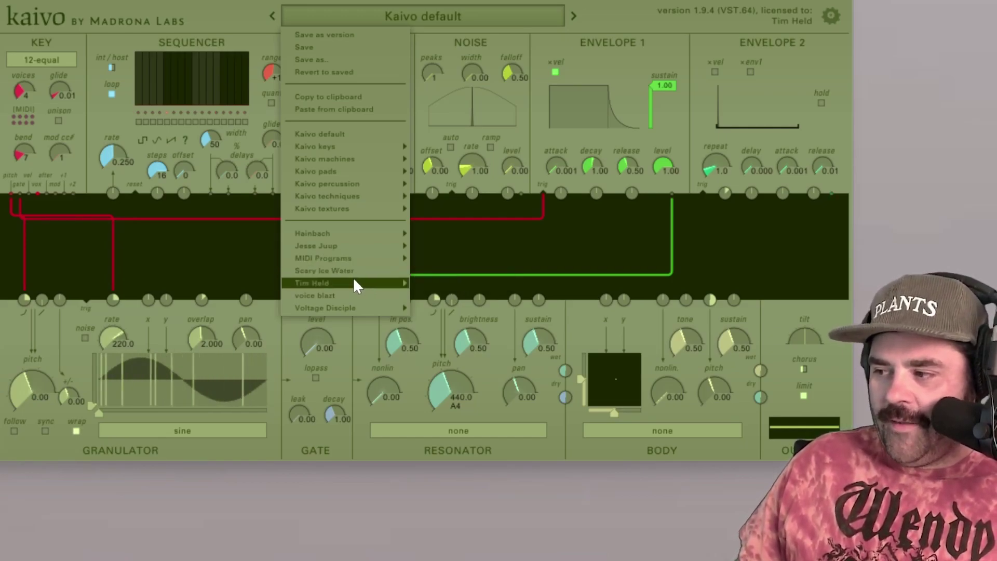
{"action": "mouse_move", "coordinate": [354, 280]}
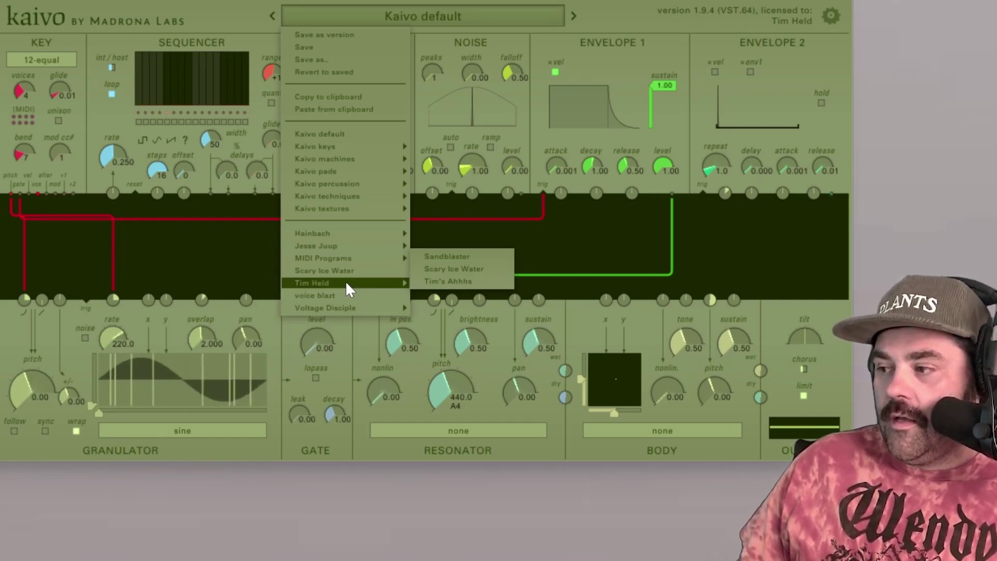
{"action": "mouse_move", "coordinate": [347, 307]}
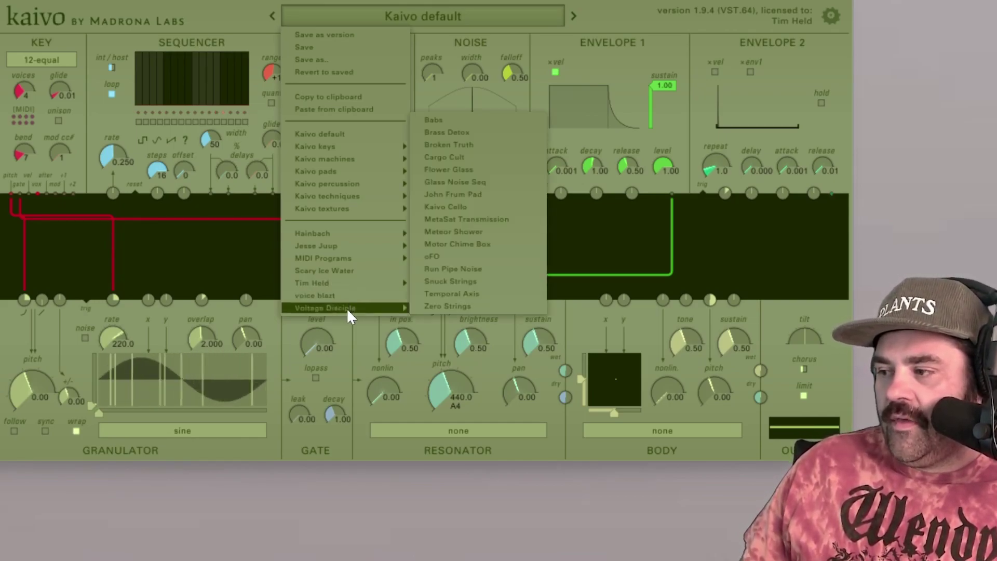
- With numa pad loaded, close the preset menu and audition gate level at 0.17 and 0.42
{"action": "left_click", "coordinate": [474, 41]}
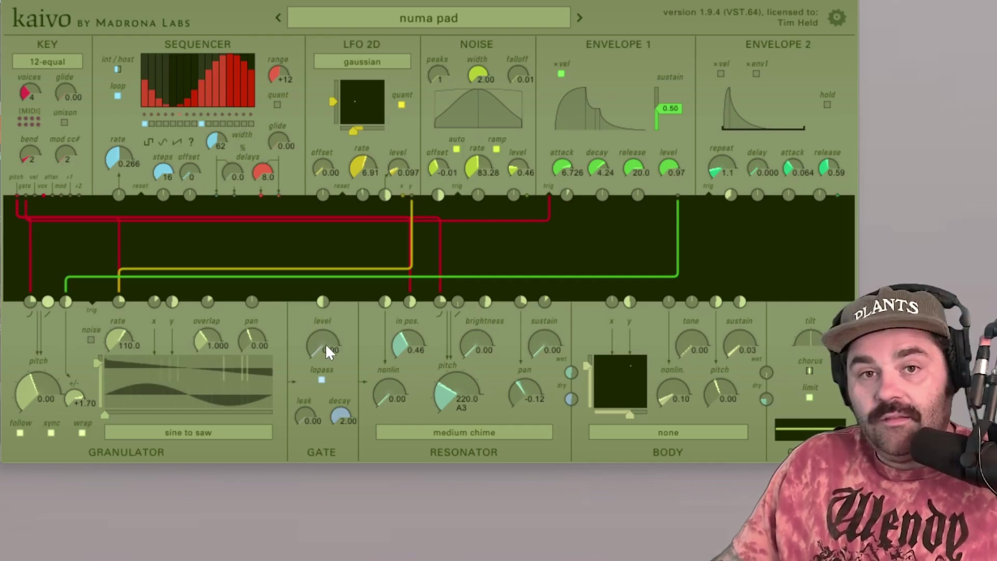
{"action": "left_click_drag", "start_coordinate": [319, 343], "coordinate": [345, 378]}
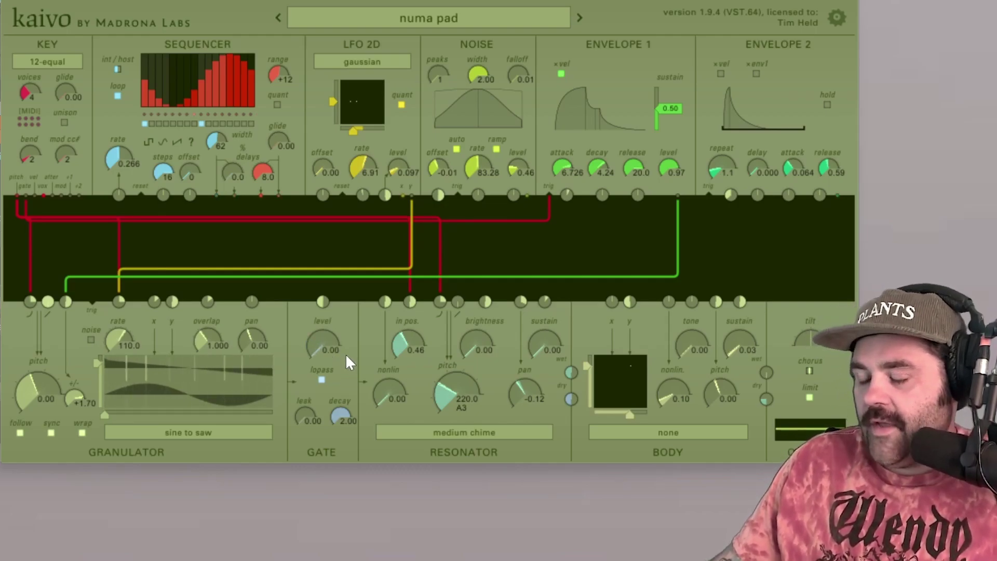
{"action": "mouse_move", "coordinate": [325, 351]}
{"action": "left_mouse_down"}
{"action": "mouse_move", "coordinate": [315, 342]}
{"action": "mouse_move", "coordinate": [337, 332]}
{"action": "mouse_move", "coordinate": [312, 360]}
{"action": "mouse_move", "coordinate": [334, 353]}
{"action": "left_mouse_up"}
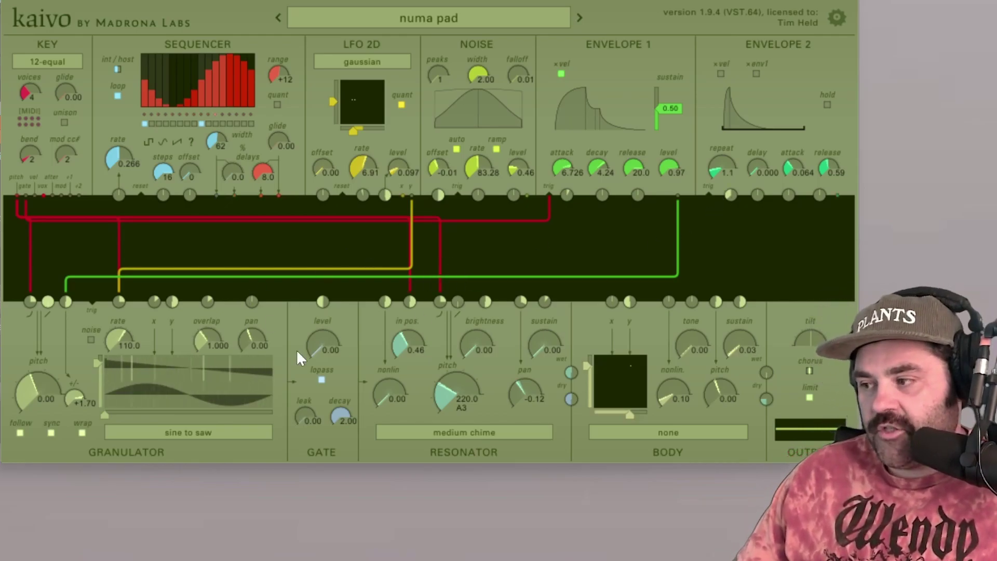
- Try gate level 0.61 and granulator pitch +1.00, then cable Envelope 2's output to gate level
{"action": "left_click_drag", "start_coordinate": [325, 344], "coordinate": [319, 364]}
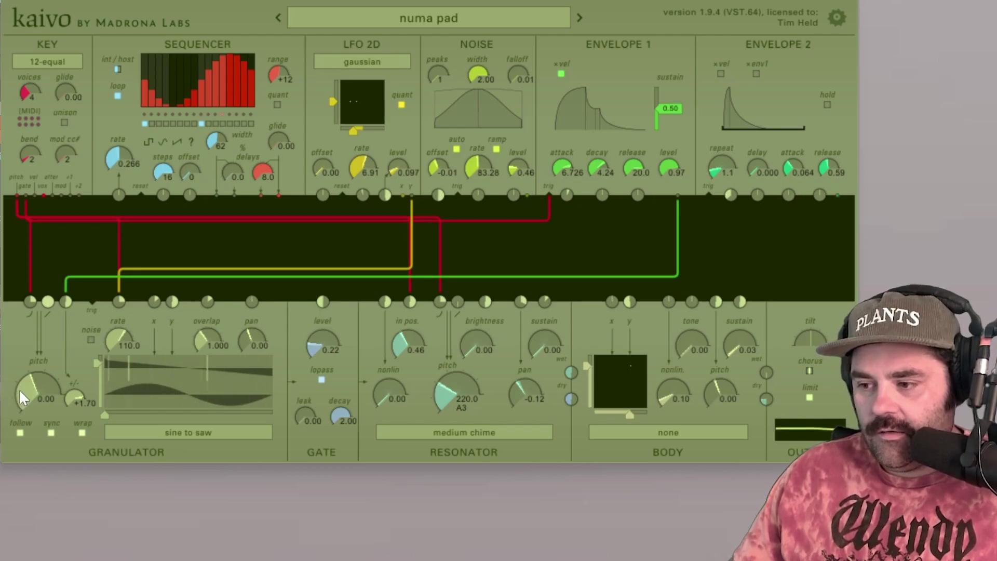
{"action": "left_click_drag", "start_coordinate": [20, 388], "coordinate": [55, 395]}
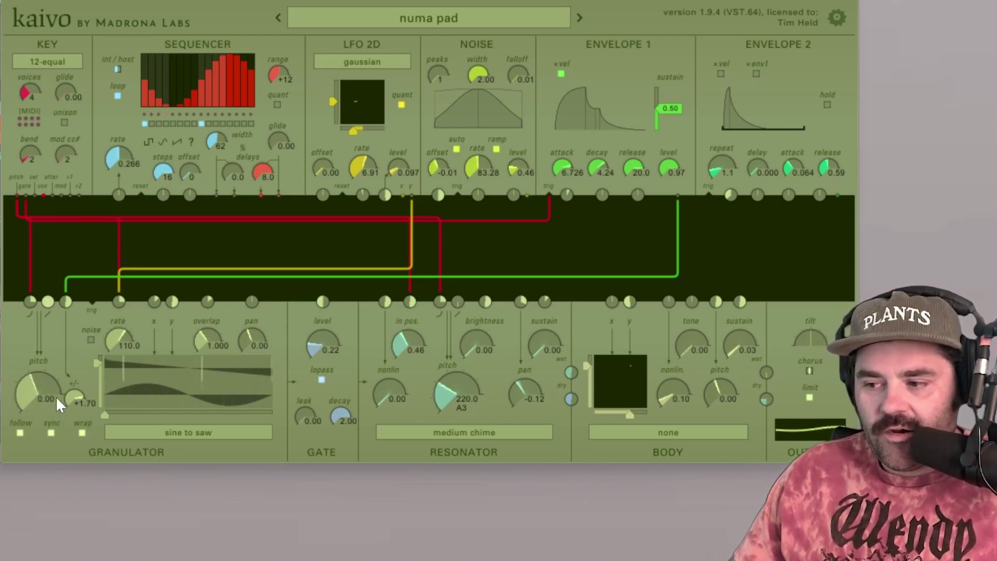
{"action": "scroll", "coordinate": [337, 345], "scroll_direction": "up", "scroll_amount": 5}
{"action": "scroll", "coordinate": [337, 348], "scroll_direction": "down", "scroll_amount": 10}
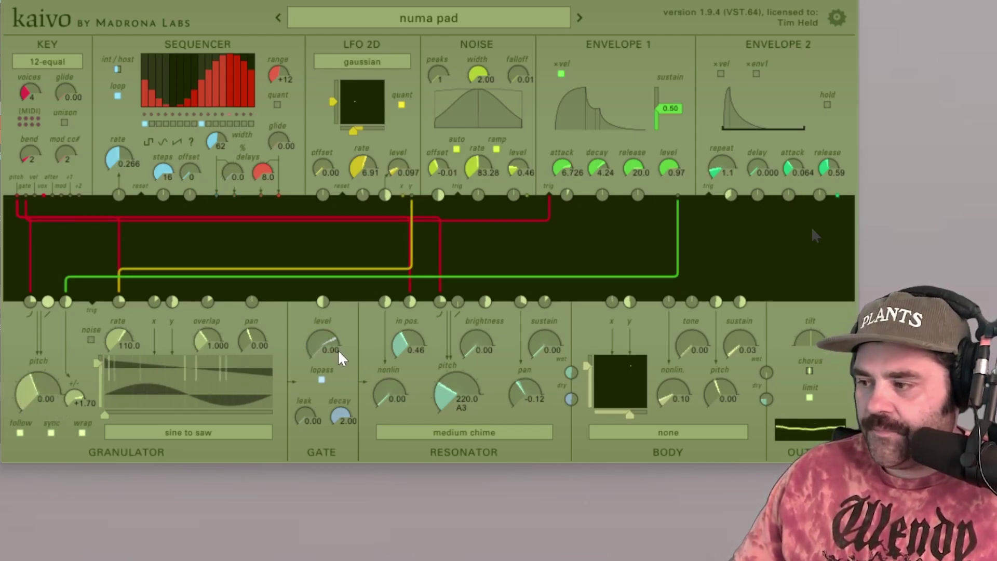
{"action": "left_click_drag", "start_coordinate": [838, 196], "coordinate": [323, 301]}
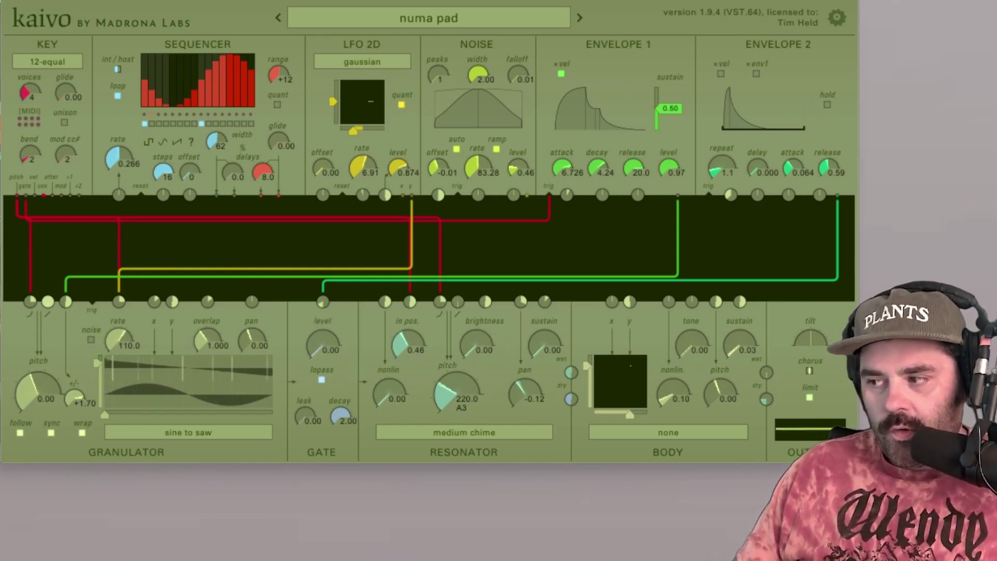
- Patch the LFO 2D output into gate level, testing the gate at 0.26, then zero
{"action": "left_click_drag", "start_coordinate": [317, 354], "coordinate": [317, 341]}
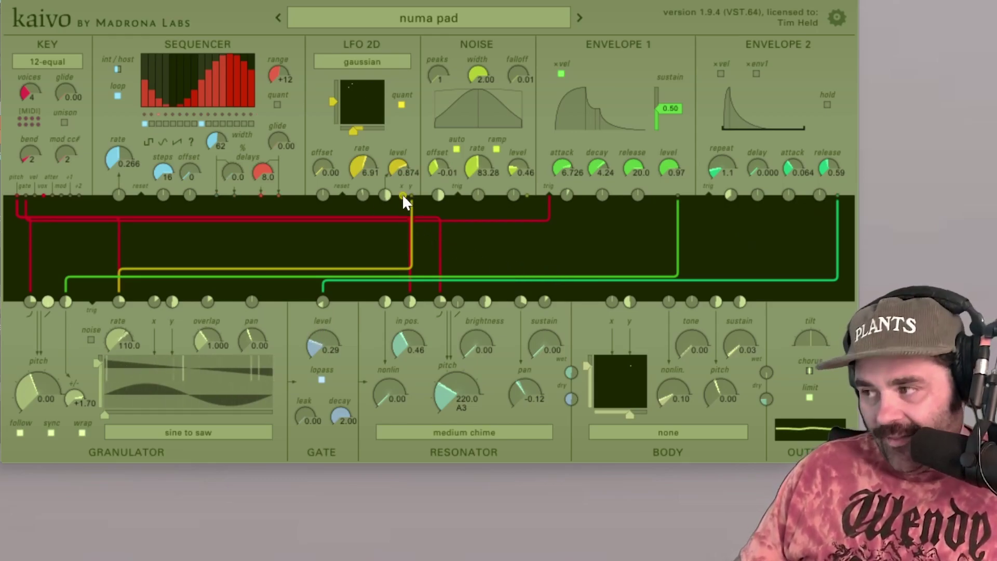
{"action": "left_click_drag", "start_coordinate": [403, 198], "coordinate": [320, 301]}
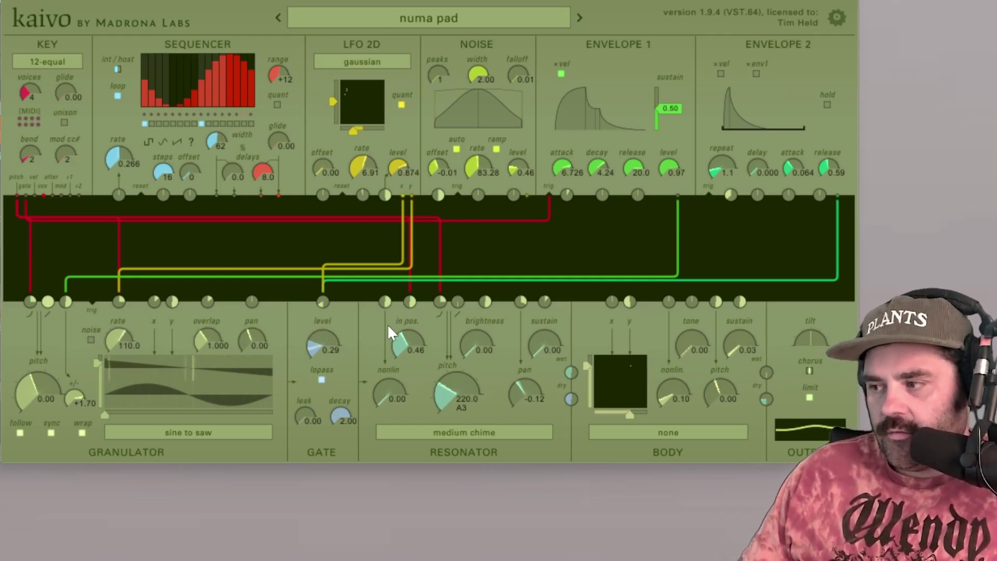
{"action": "left_click_drag", "start_coordinate": [316, 341], "coordinate": [346, 373]}
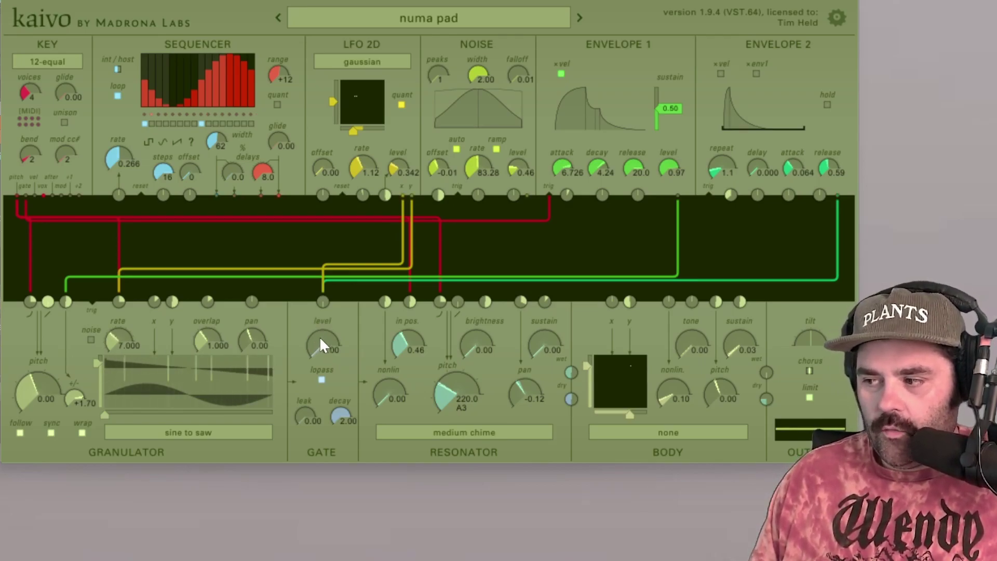
- Lengthen Envelope 2's release to 1.65 and retest gate level between 0 and about 0.55
{"action": "scroll", "coordinate": [321, 339], "scroll_direction": "up", "scroll_amount": 2}
{"action": "scroll", "coordinate": [319, 338], "scroll_direction": "up", "scroll_amount": 4}
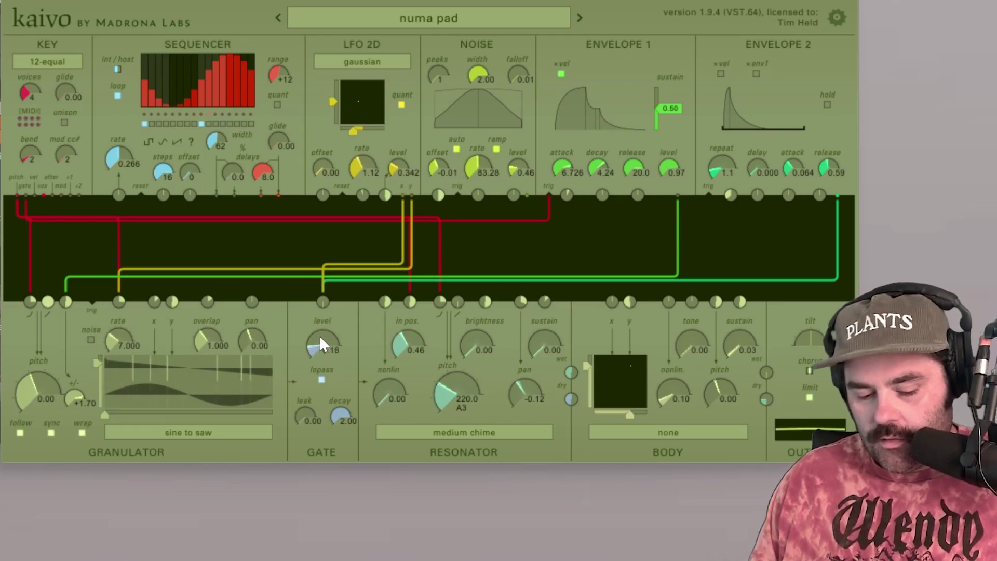
{"action": "scroll", "coordinate": [319, 344], "scroll_direction": "down", "scroll_amount": 1}
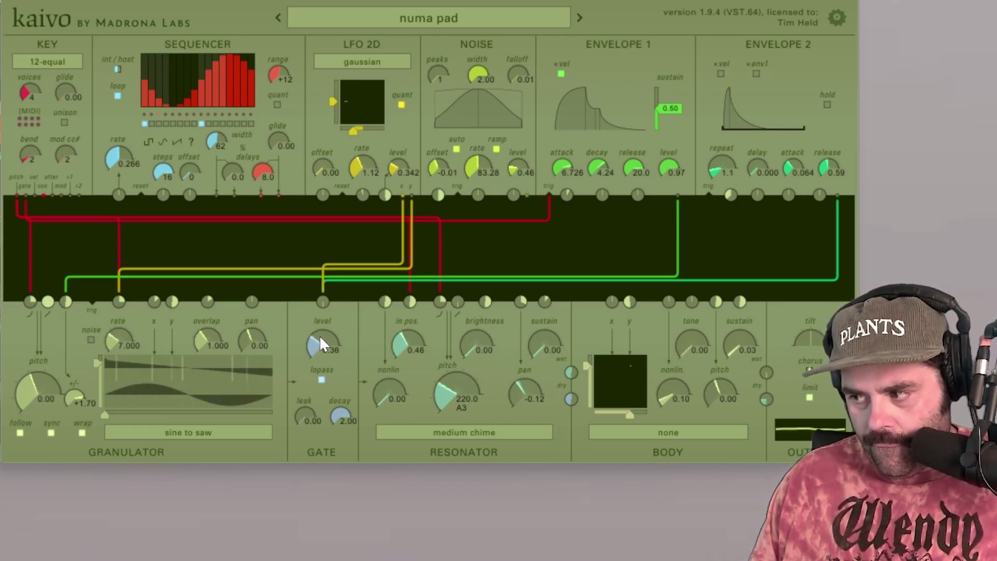
{"action": "scroll", "coordinate": [320, 340], "scroll_direction": "down", "scroll_amount": 4}
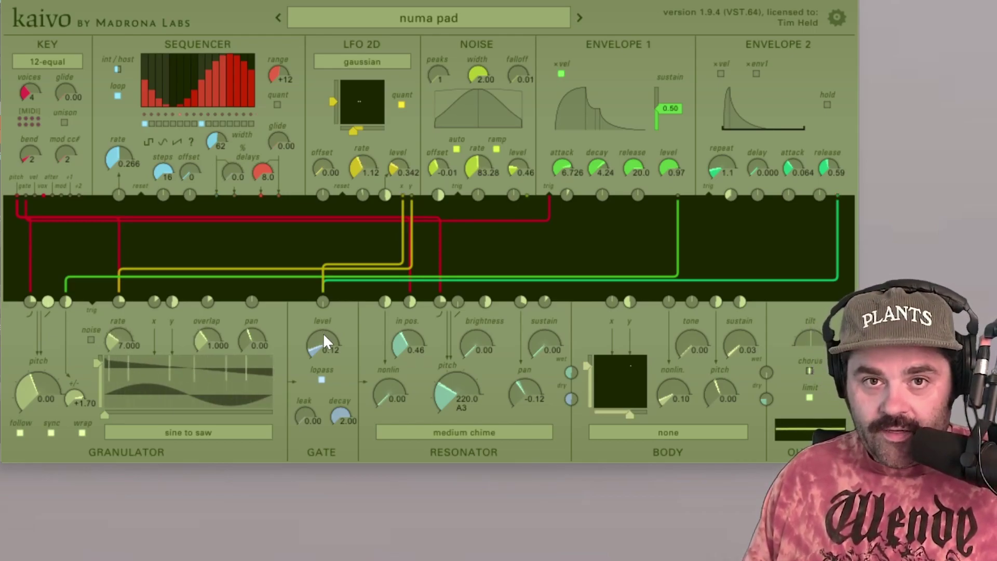
{"action": "scroll", "coordinate": [322, 340], "scroll_direction": "up", "scroll_amount": 7}
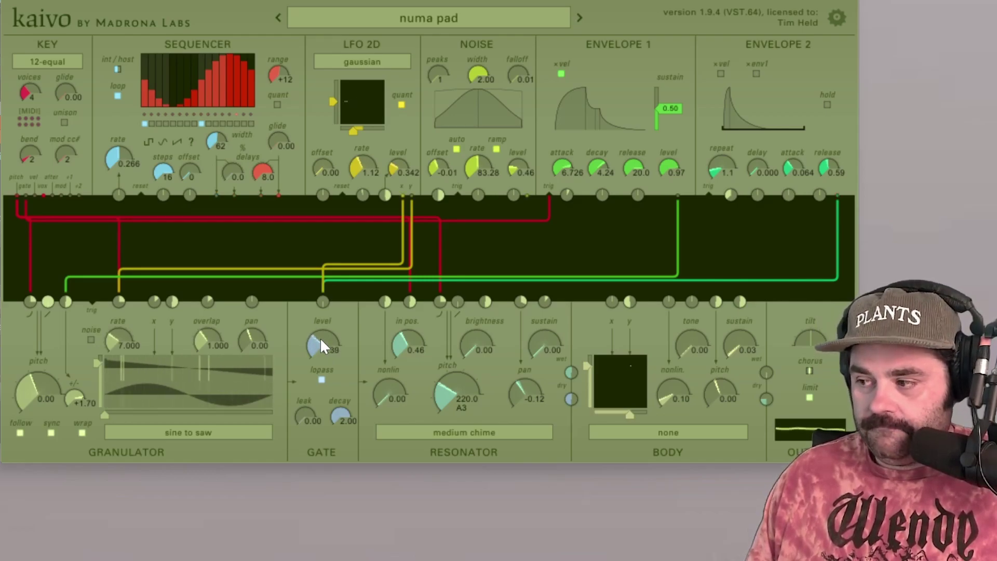
{"action": "left_click_drag", "start_coordinate": [319, 334], "coordinate": [318, 352]}
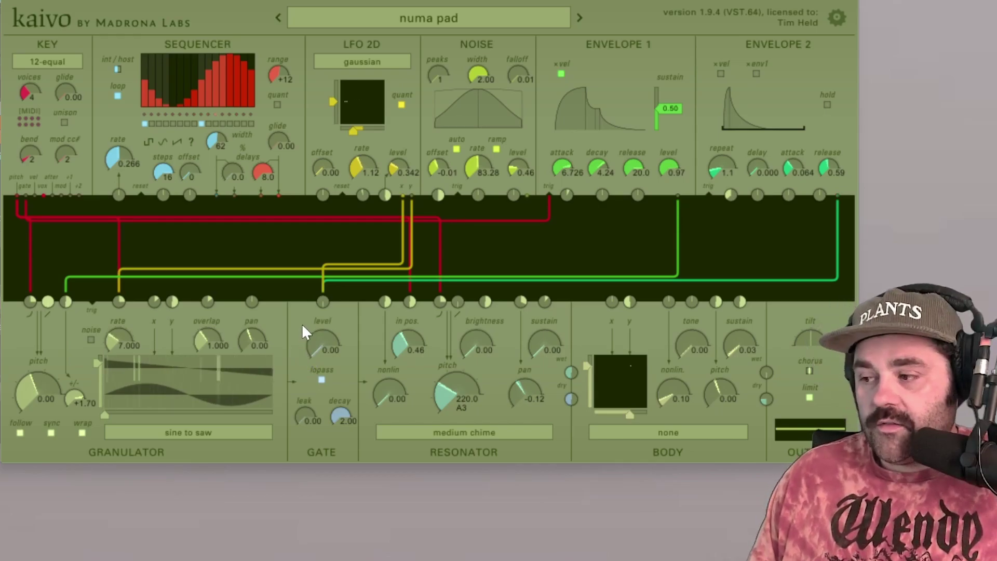
{"action": "mouse_move", "coordinate": [322, 343]}
{"action": "left_mouse_down"}
{"action": "mouse_move", "coordinate": [322, 325]}
{"action": "mouse_move", "coordinate": [317, 358]}
{"action": "left_mouse_up"}
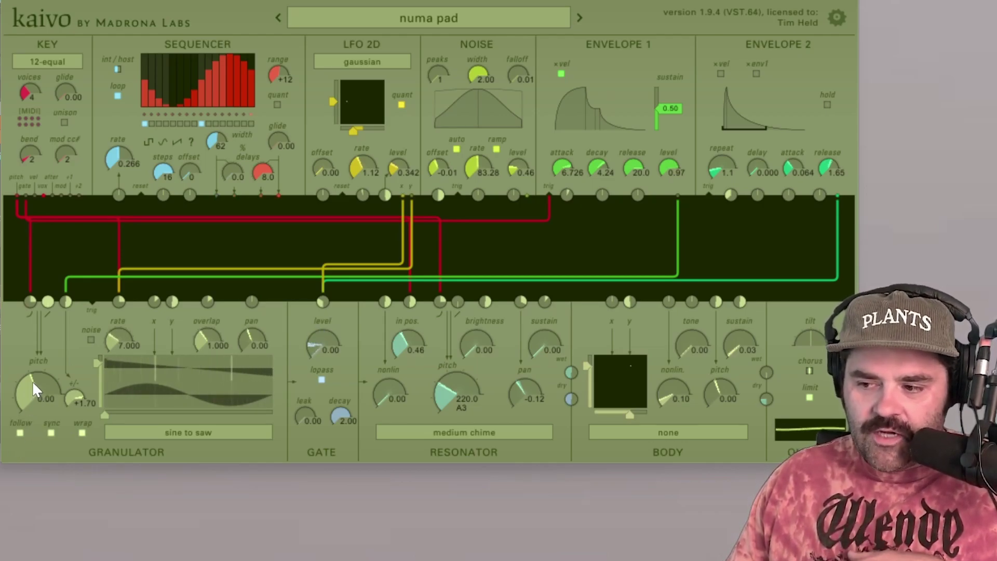
- Sweep the granulator pitch down to -2.00, then back up to about -0.04
{"action": "mouse_move", "coordinate": [32, 381]}
{"action": "left_mouse_down"}
{"action": "mouse_move", "coordinate": [32, 393]}
{"action": "mouse_move", "coordinate": [48, 381]}
{"action": "left_mouse_up"}
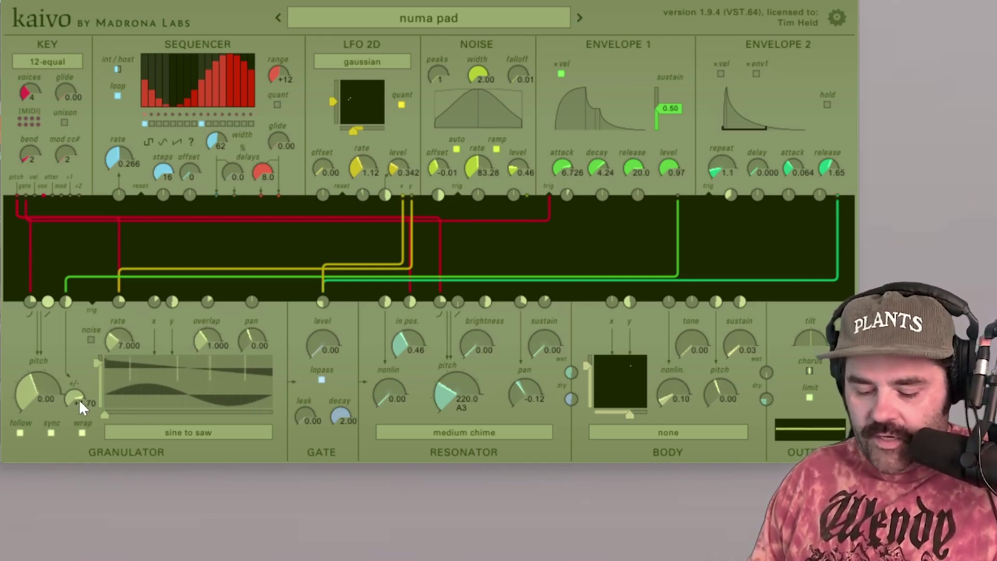
{"action": "mouse_move", "coordinate": [30, 394]}
{"action": "left_mouse_down"}
{"action": "mouse_move", "coordinate": [32, 383]}
{"action": "mouse_move", "coordinate": [31, 396]}
{"action": "left_mouse_up"}
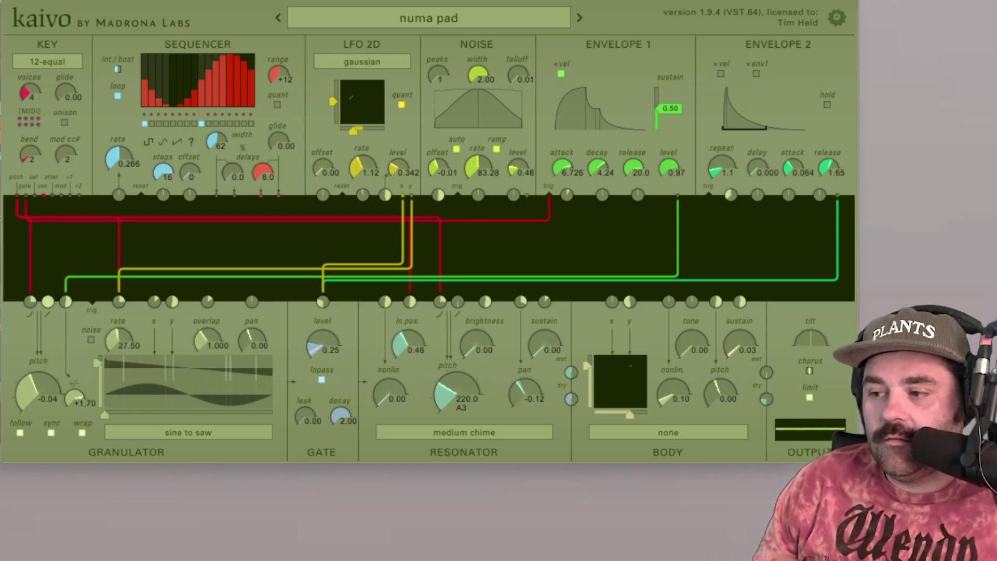
- Pull the granulator rate all the way down and lower Envelope 1 sustain to about 0.50
{"action": "left_click_drag", "start_coordinate": [118, 340], "coordinate": [145, 357]}
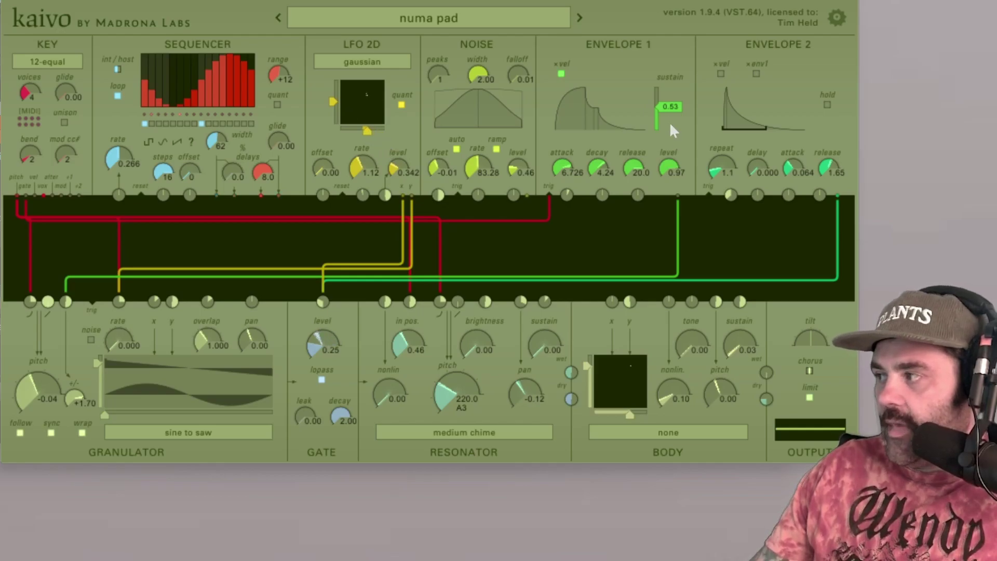
{"action": "left_click_drag", "start_coordinate": [683, 108], "coordinate": [684, 109]}
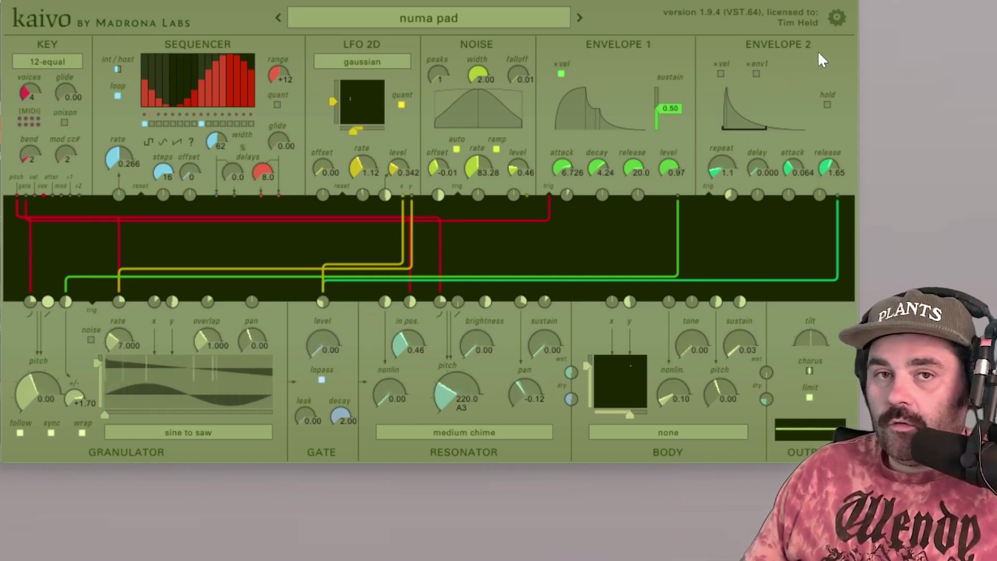
- Raise gate level to about 0.25 and enable Show numbers in the gear settings menu
{"action": "left_click", "coordinate": [837, 20]}
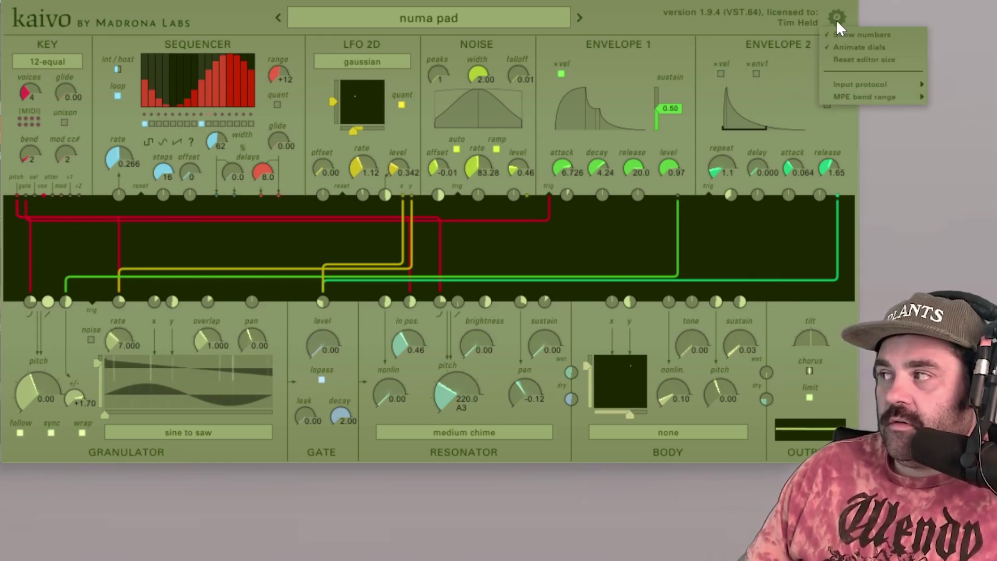
{"action": "left_click", "coordinate": [850, 45]}
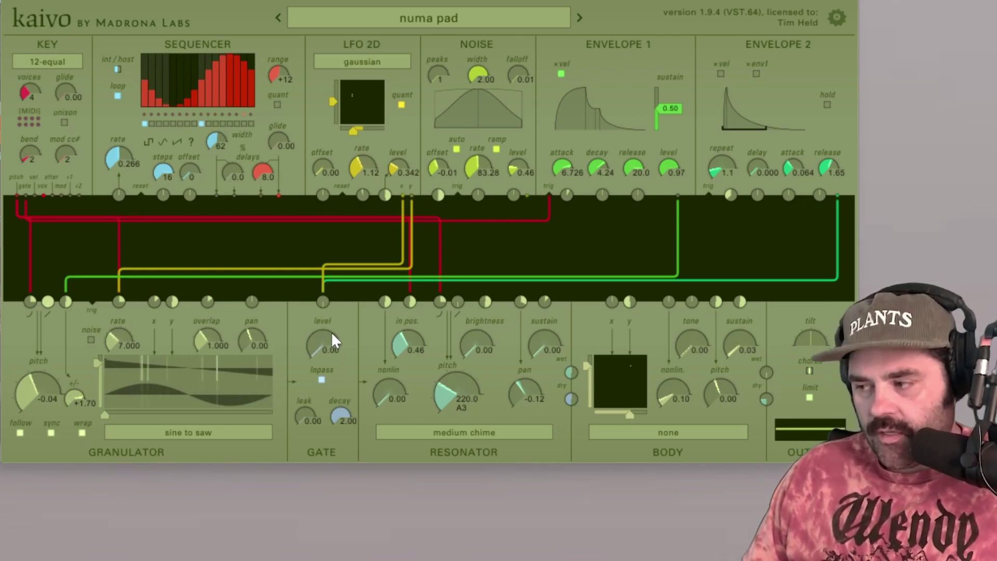
{"action": "left_click_drag", "start_coordinate": [322, 348], "coordinate": [318, 385]}
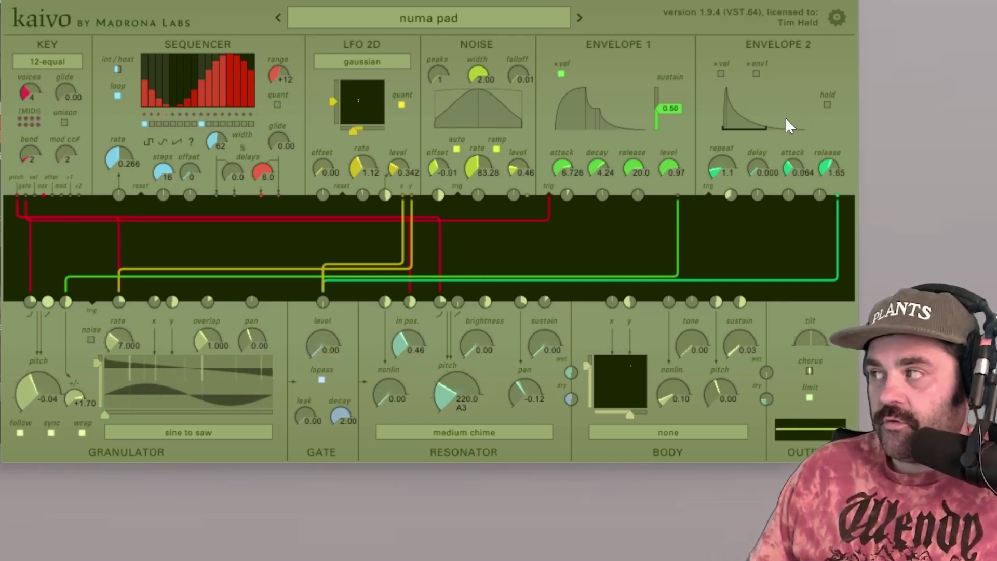
{"action": "left_click", "coordinate": [835, 17]}
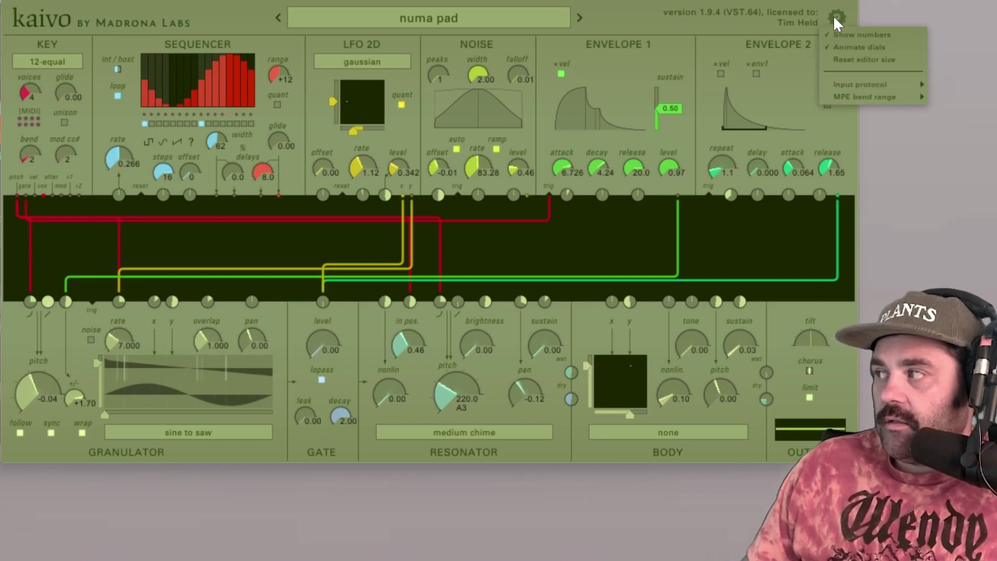
{"action": "left_click", "coordinate": [837, 36]}
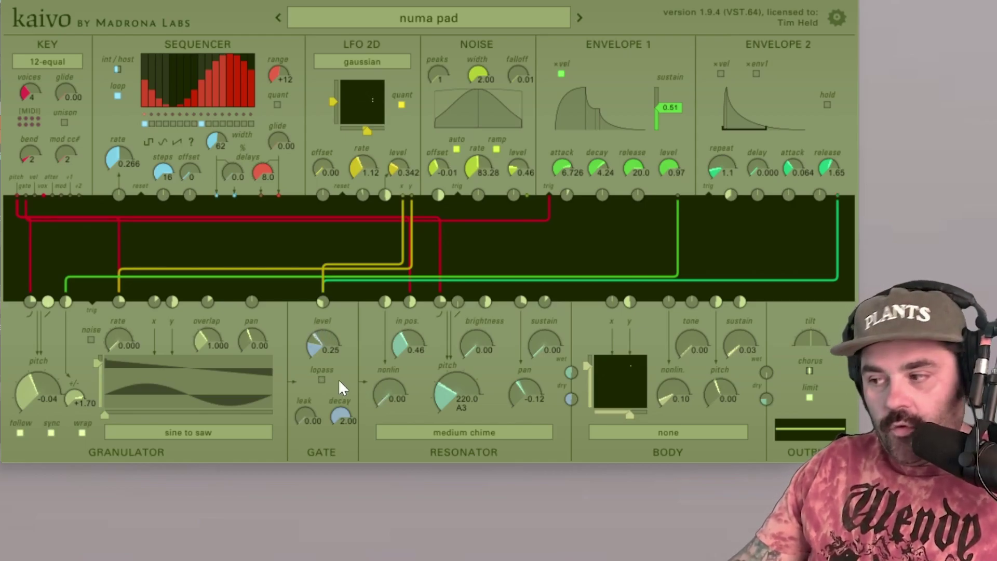
- Turn off the granulator's follow and sync options and the output chorus
{"action": "left_click", "coordinate": [19, 433]}
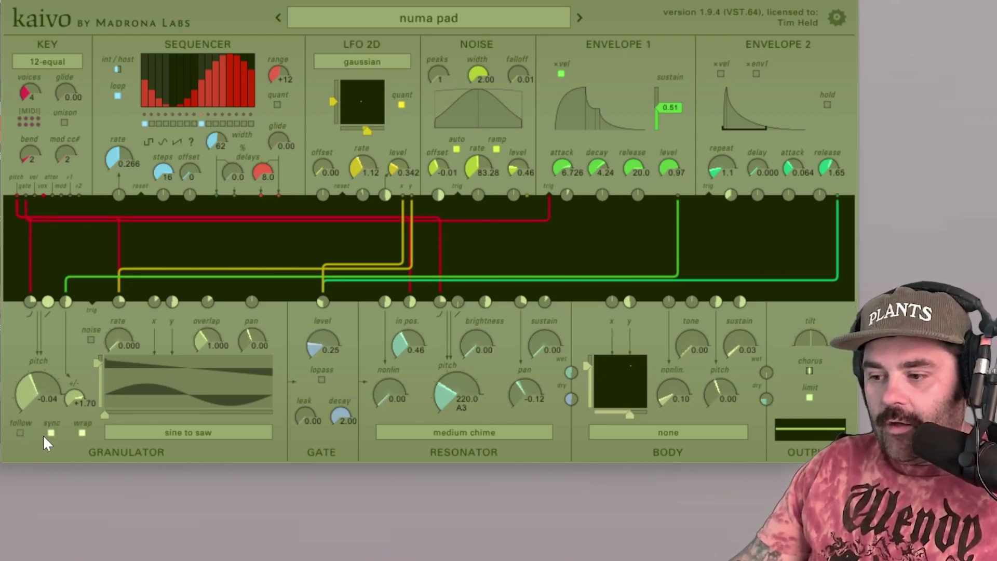
{"action": "left_click", "coordinate": [82, 432]}
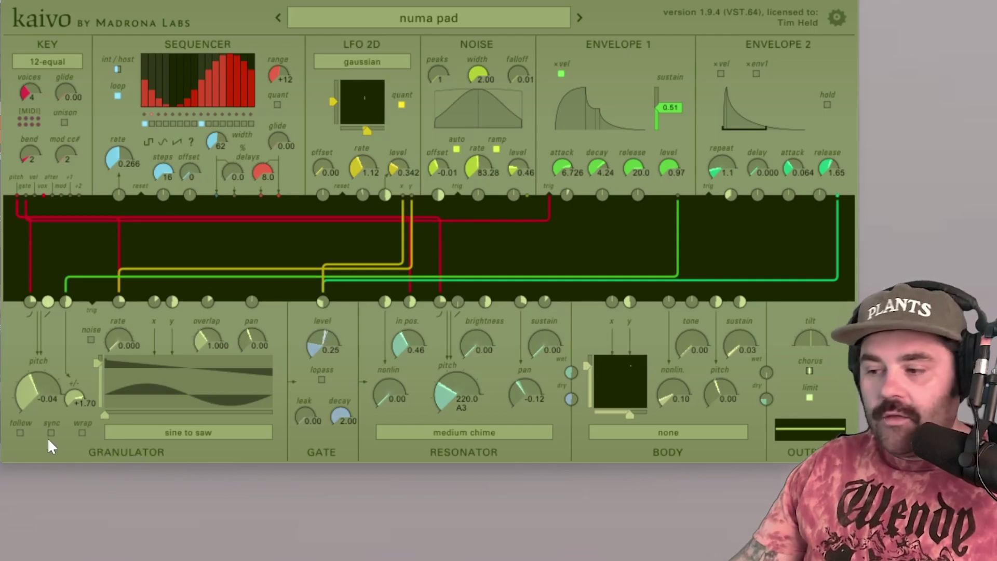
{"action": "left_click", "coordinate": [811, 370]}
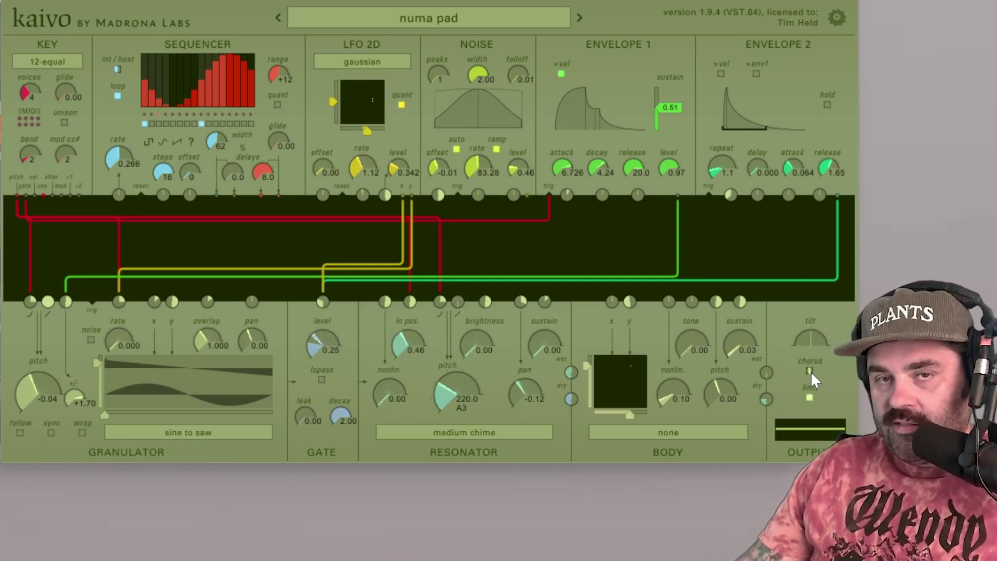